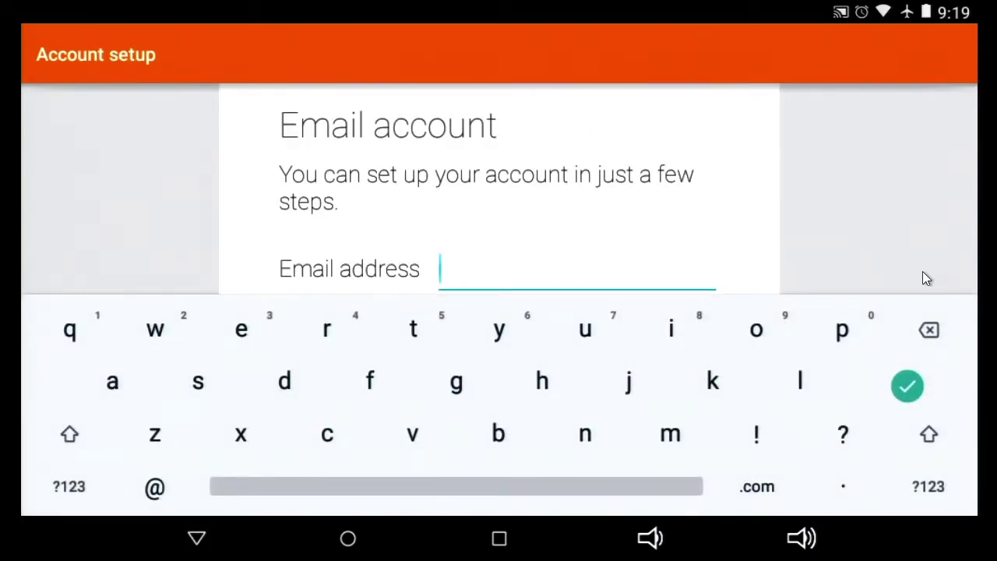
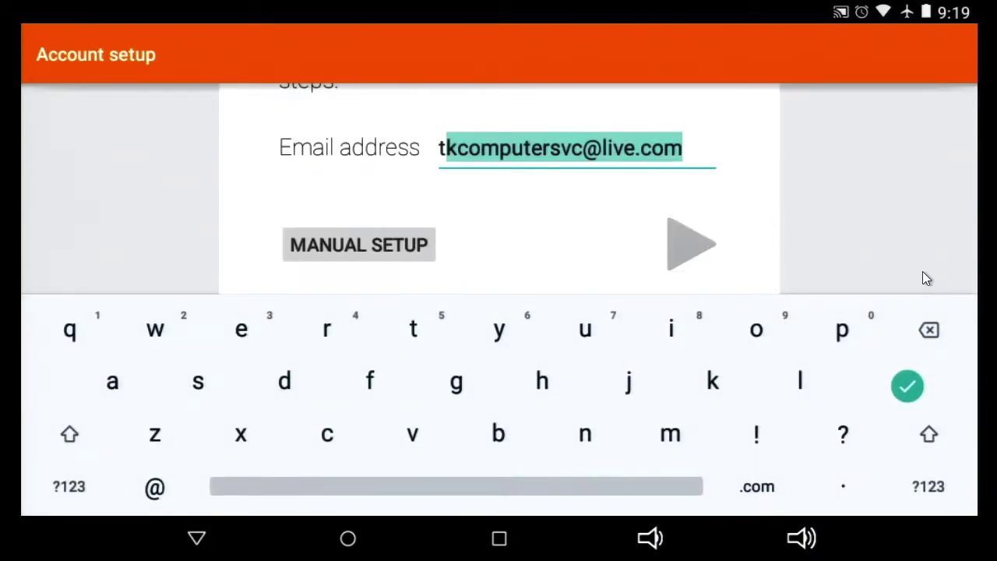
Step: Accept the suggested email address and change its domain from live to outlook
{"action": "key", "text": "Right"}
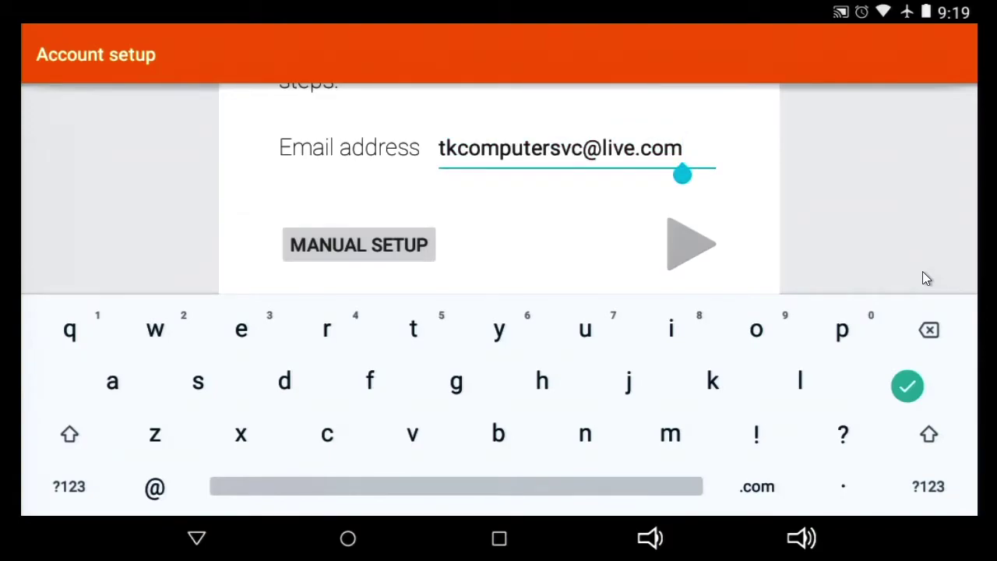
{"action": "key", "text": "Left"}
{"action": "key", "text": "Left"}
{"action": "key", "text": "Left"}
{"action": "key", "text": "Left"}
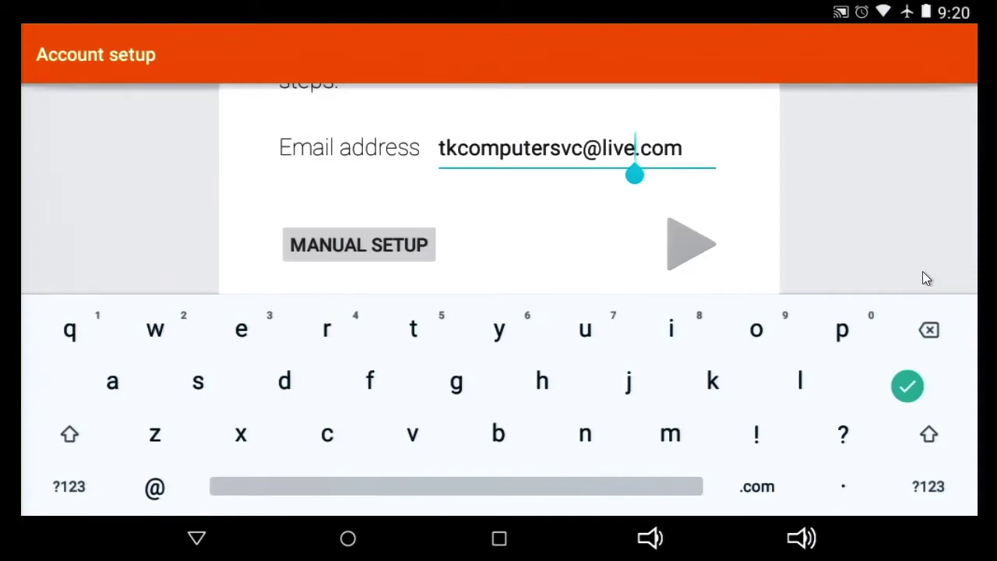
{"action": "key", "text": "BackSpace"}
{"action": "key", "text": "BackSpace"}
{"action": "key", "text": "BackSpace"}
{"action": "key", "text": "BackSpace"}
{"action": "type", "text": "out"}
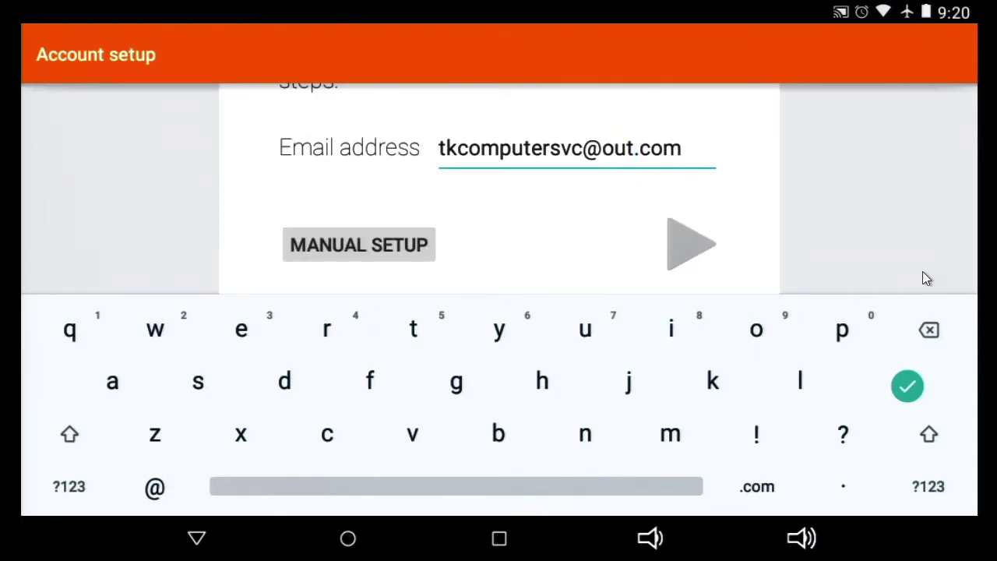
{"action": "type", "text": "look"}
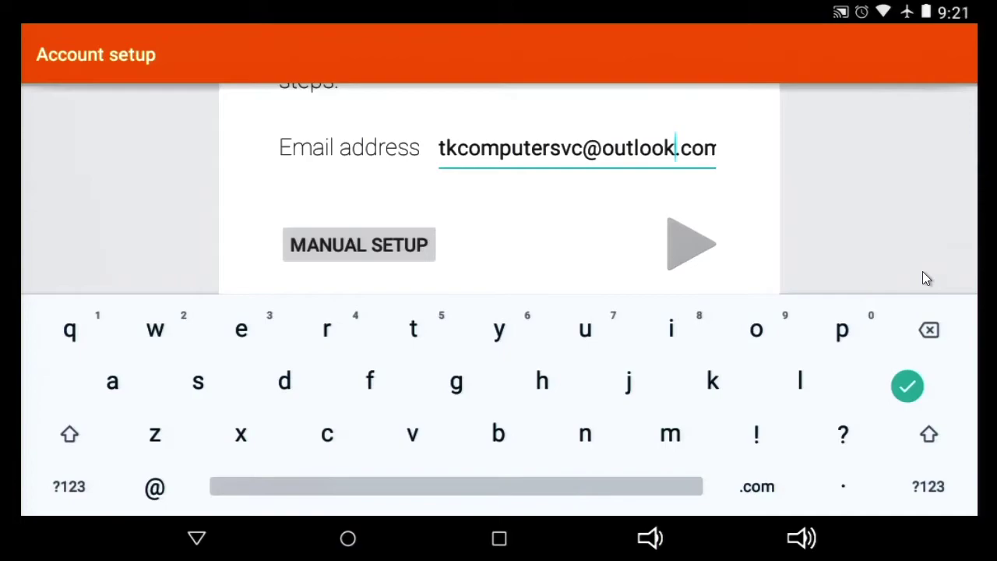
Step: Choose IMAP as the account type and submit the account password
{"action": "key", "text": "Return"}
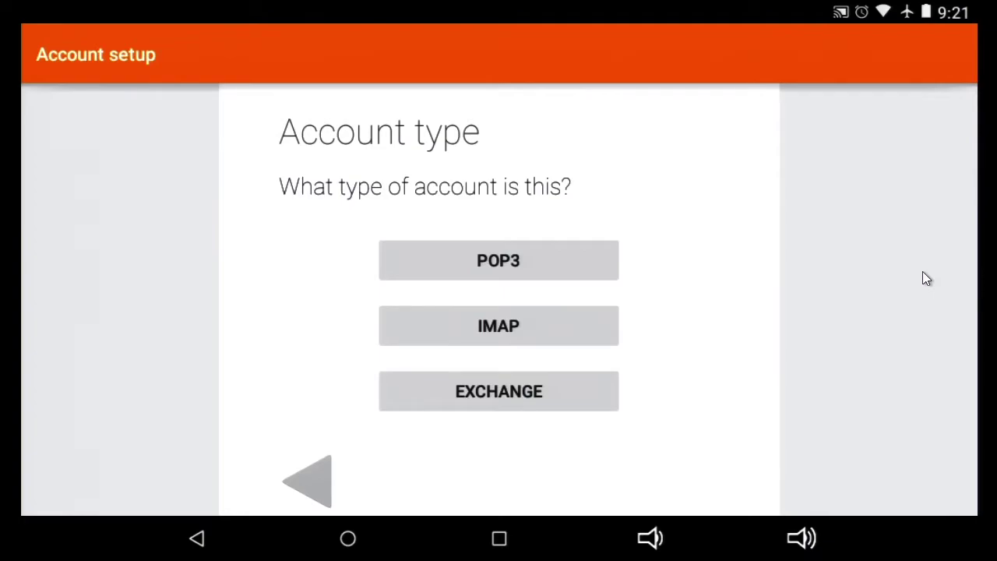
{"action": "key", "text": "Return"}
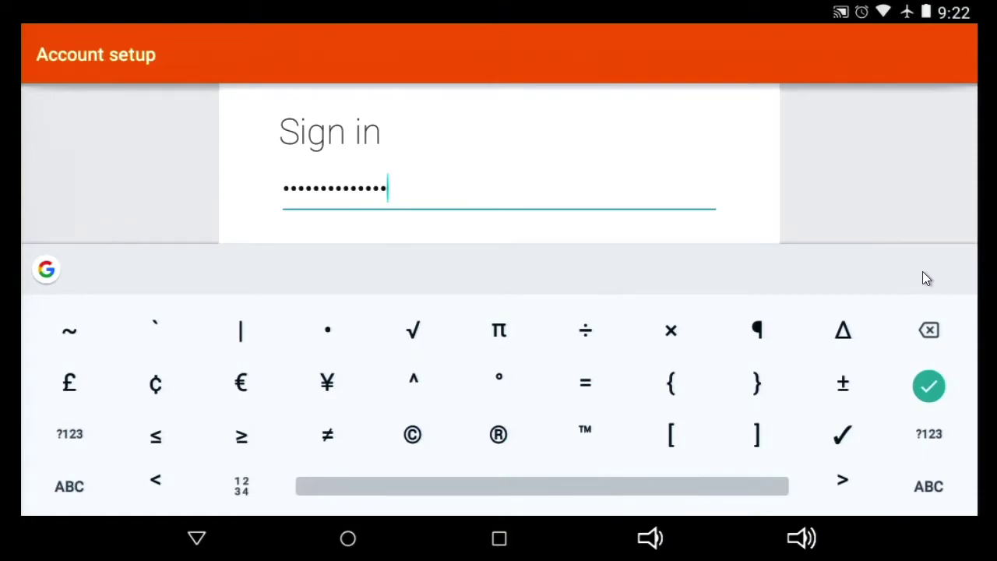
{"action": "key", "text": "Escape"}
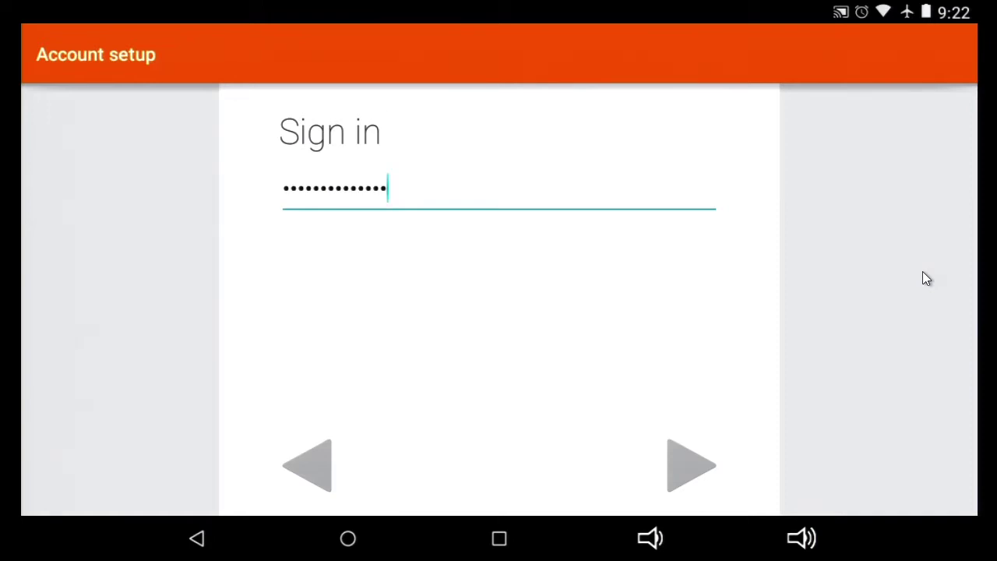
{"action": "key", "text": "Return"}
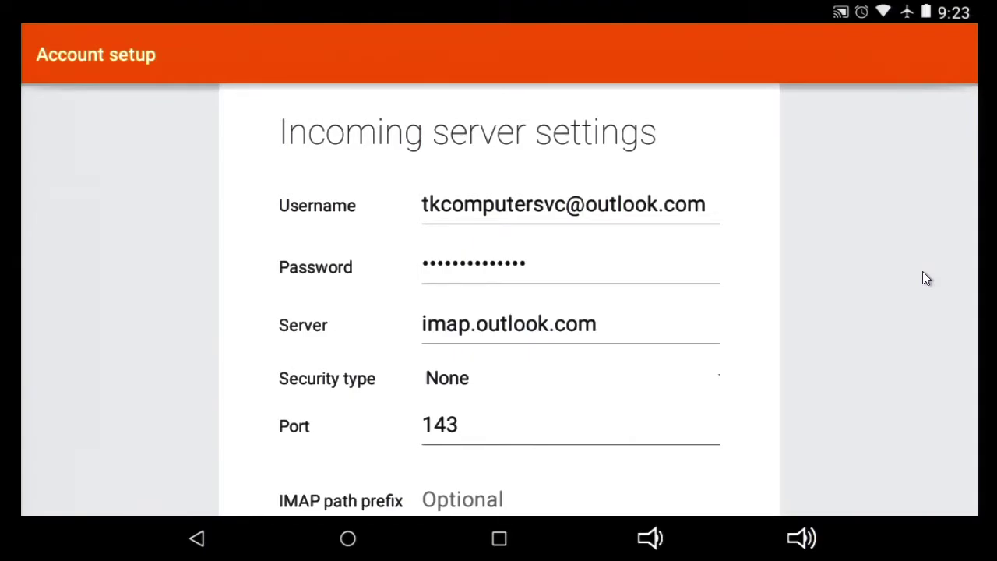
Step: Change the incoming server name from imap.outlook.com to imap-mail.outlook.com
{"action": "left_click", "coordinate": [470, 324]}
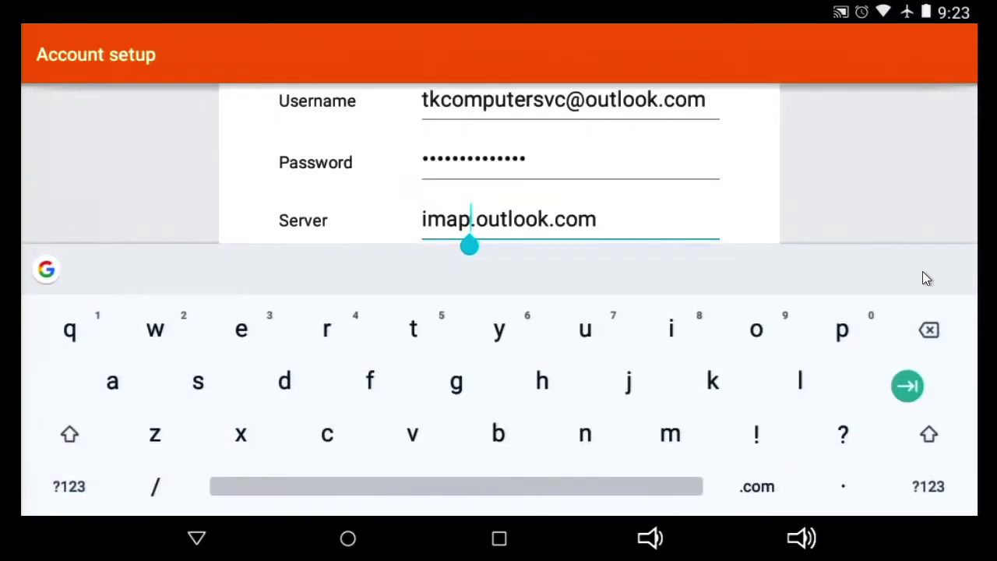
{"action": "left_click", "coordinate": [69, 486]}
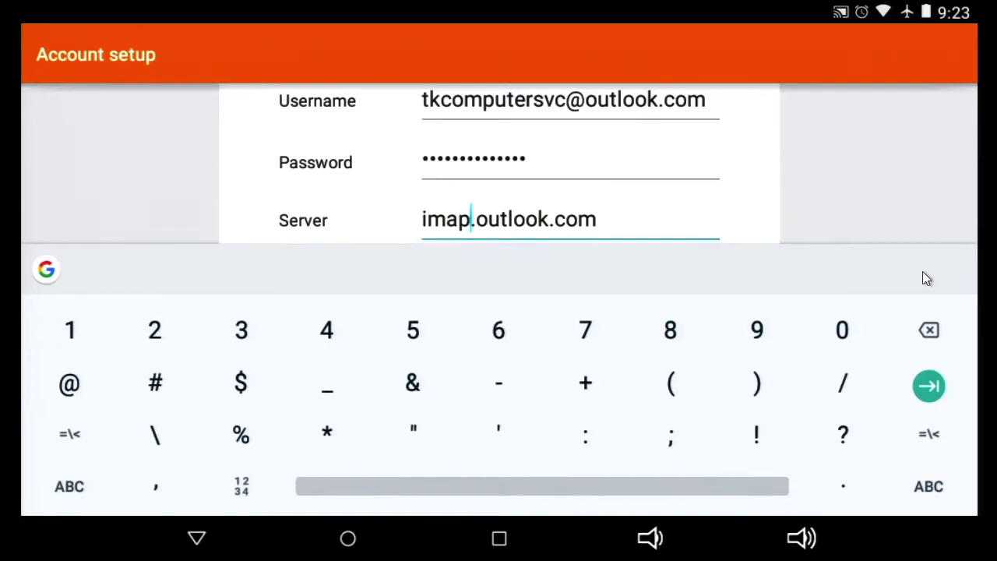
{"action": "type", "text": "-"}
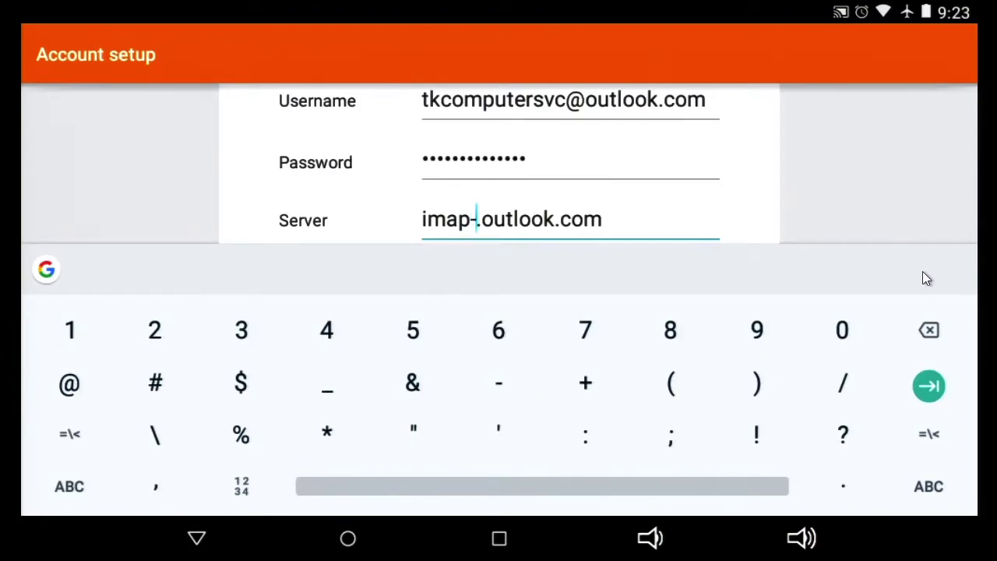
{"action": "type", "text": "m"}
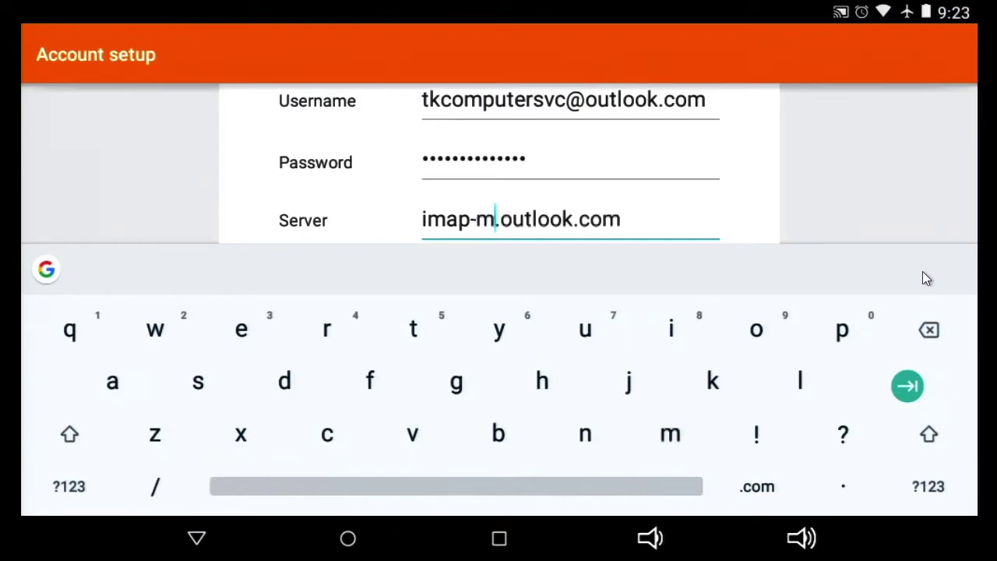
{"action": "type", "text": "ai"}
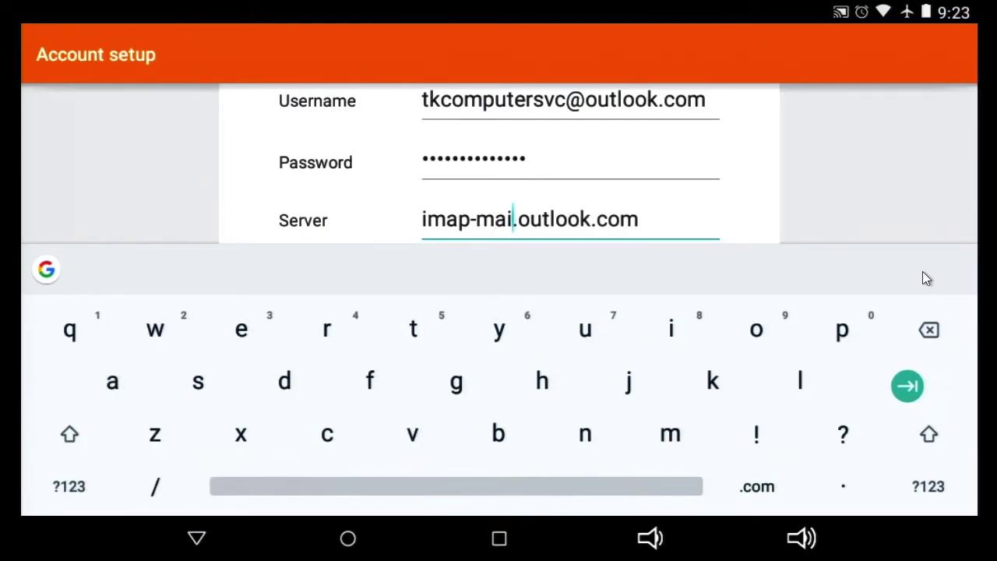
{"action": "type", "text": "l"}
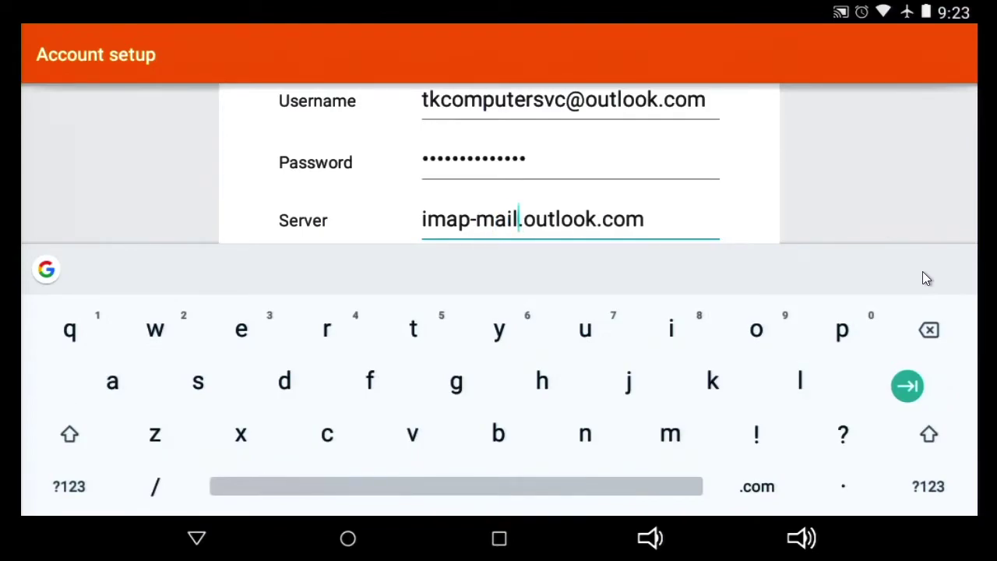
{"action": "key", "text": "Escape"}
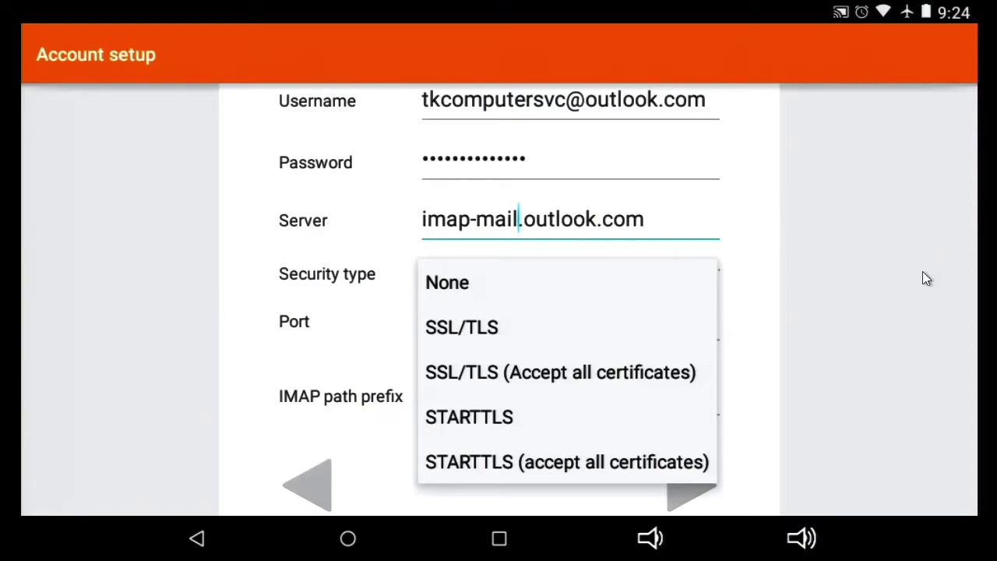
Step: Set incoming security to SSL/TLS on port 993 and validate the incoming settings
{"action": "left_click", "coordinate": [926, 278]}
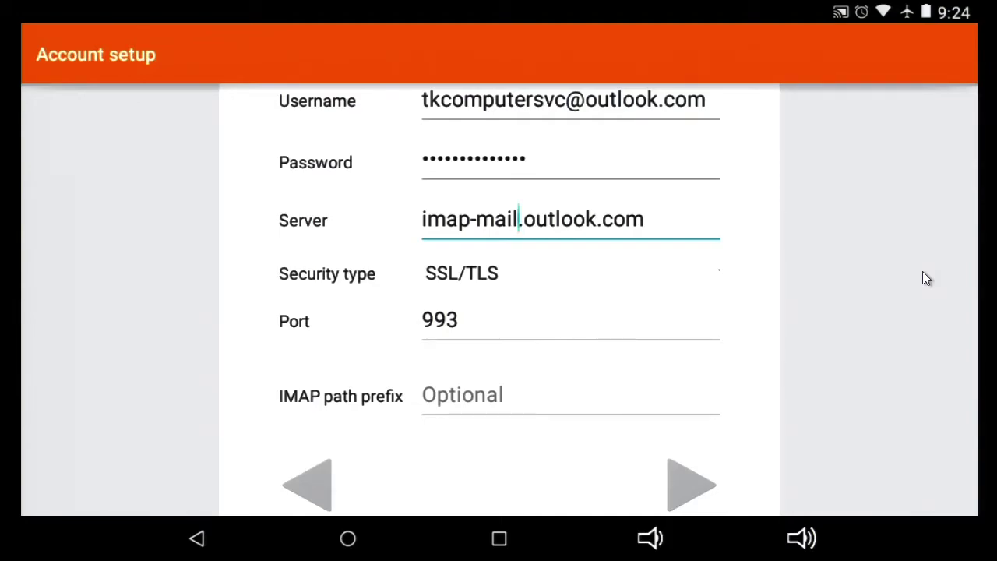
{"action": "scroll", "coordinate": [926, 279], "scroll_direction": "up", "scroll_amount": 2}
{"action": "scroll", "coordinate": [925, 279], "scroll_direction": "down", "scroll_amount": 3}
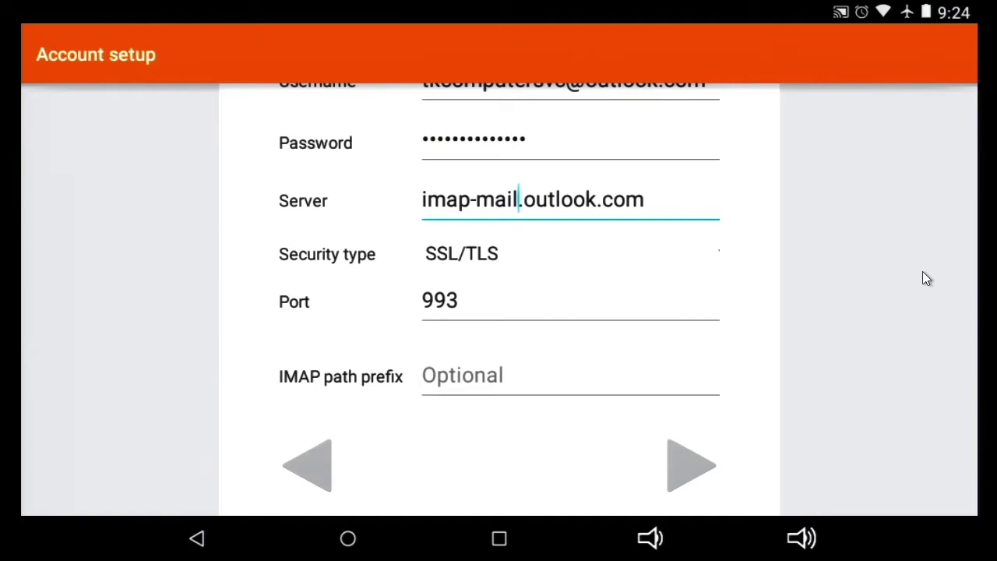
{"action": "key", "text": "Return"}
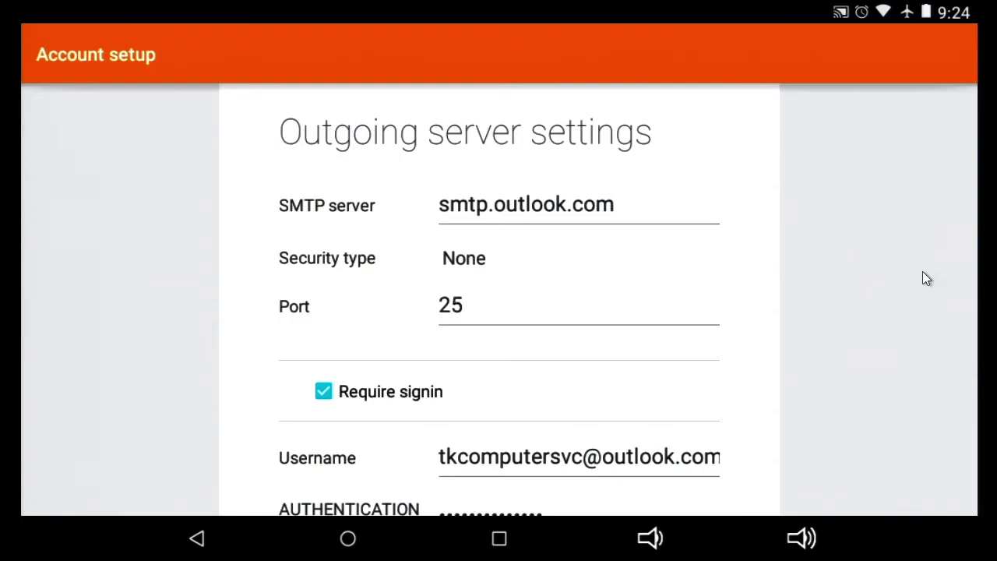
Step: Change the outgoing server name from smtp.outlook.com to smtp-mail.outlook.com
{"action": "left_click", "coordinate": [487, 205]}
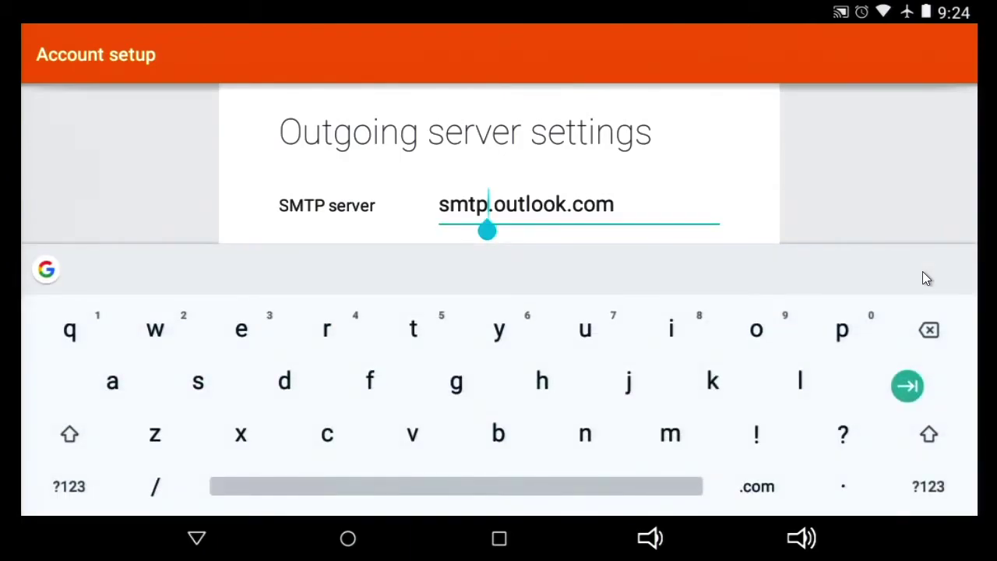
{"action": "left_click", "coordinate": [69, 486]}
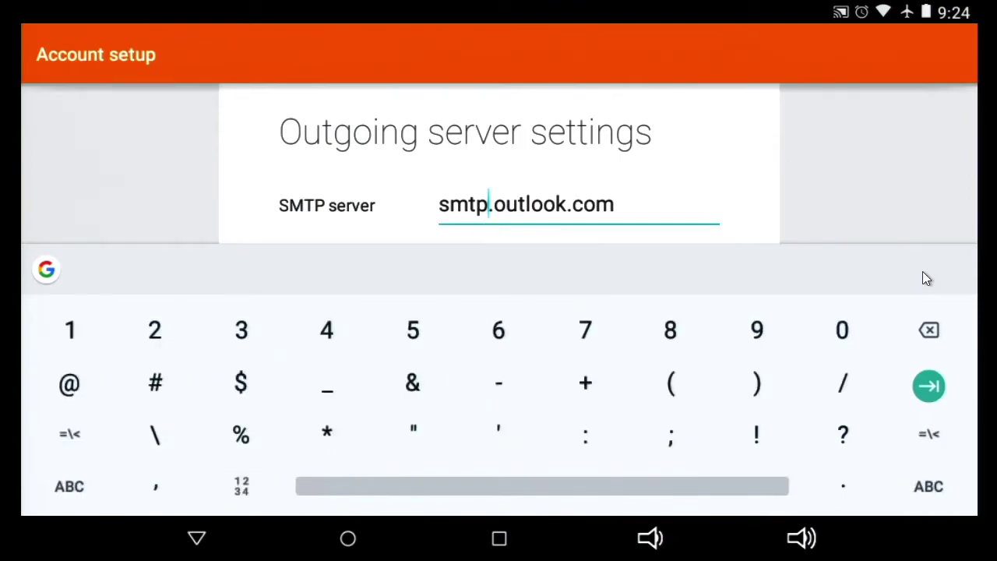
{"action": "left_click", "coordinate": [499, 383]}
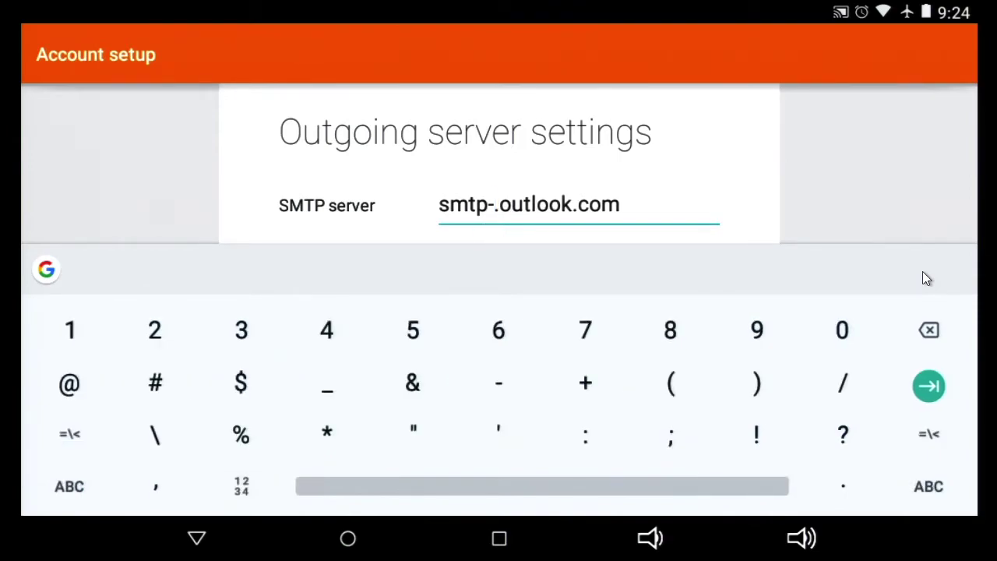
{"action": "left_click", "coordinate": [69, 486]}
{"action": "type", "text": "ma"}
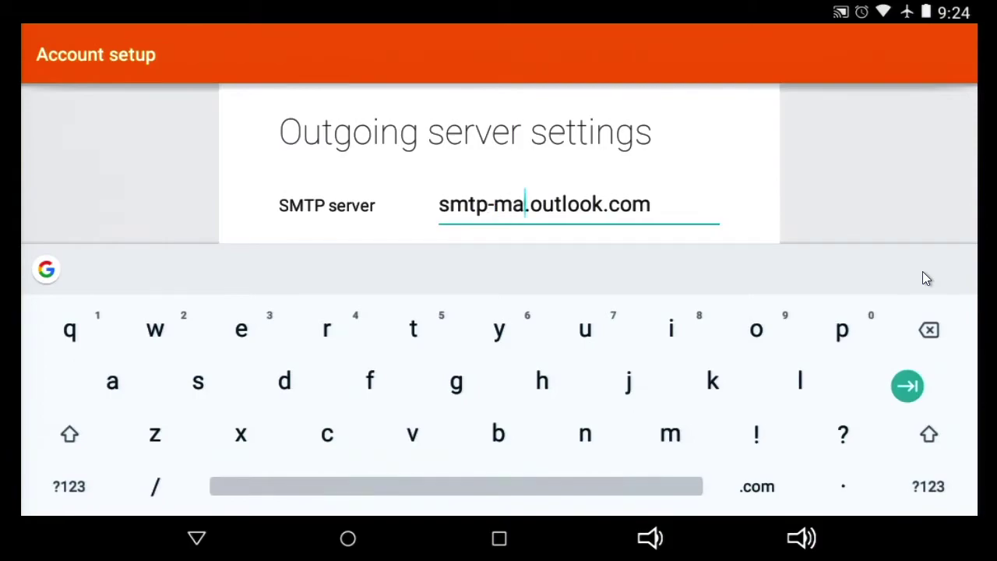
{"action": "type", "text": "il"}
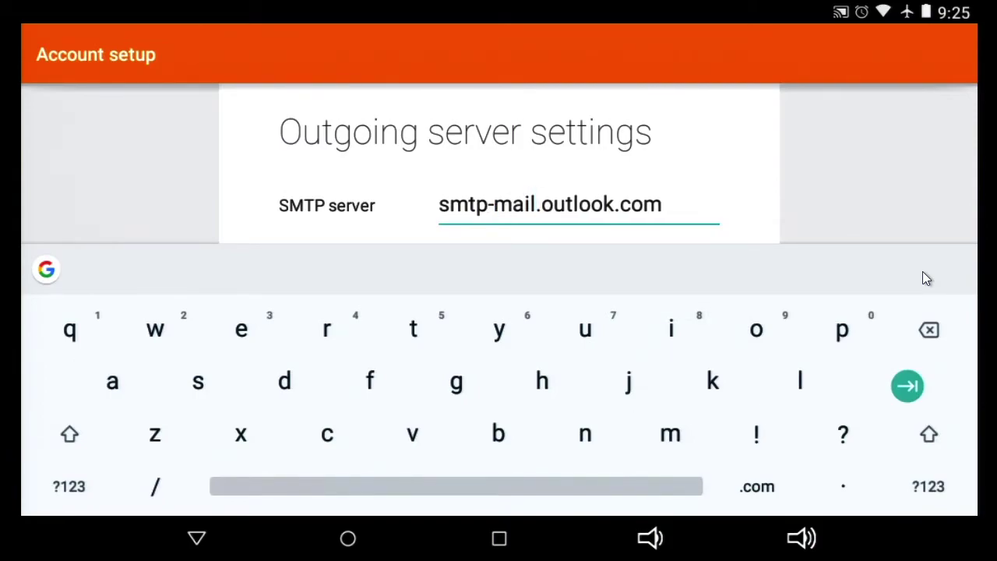
{"action": "key", "text": "Escape"}
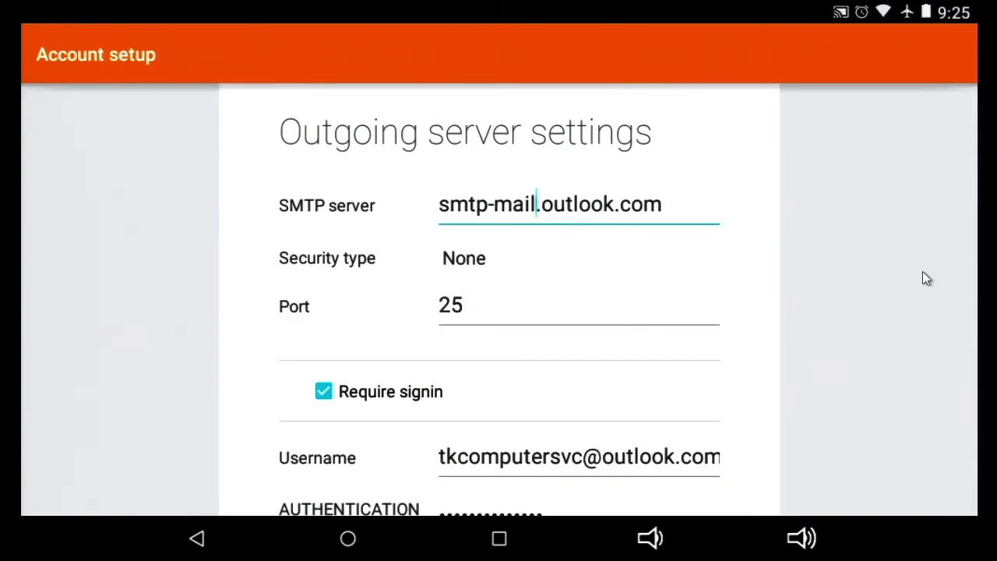
Step: Set outgoing security to STARTTLS with port 587 and sign-in required
{"action": "key", "text": "Tab"}
{"action": "key", "text": "Return"}
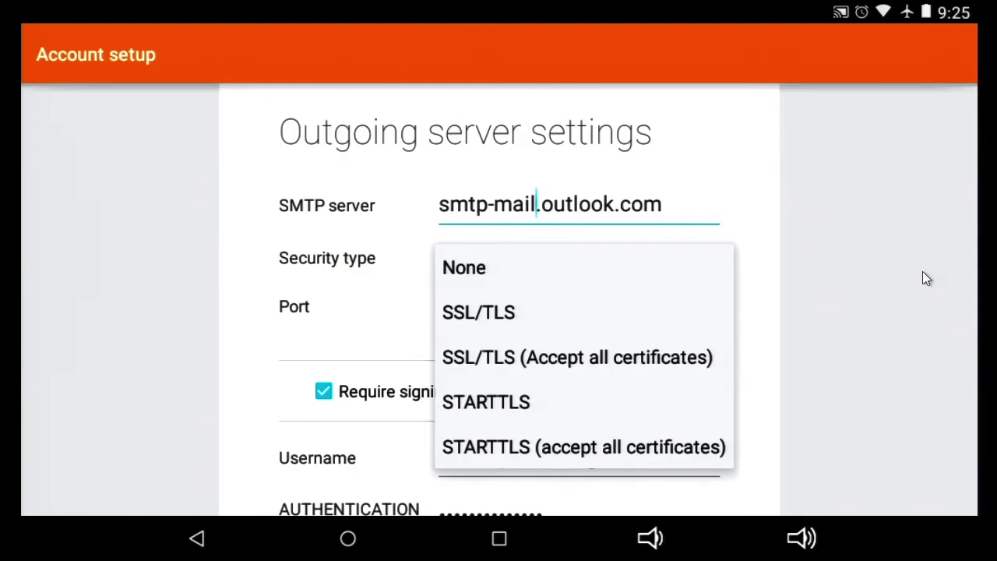
{"action": "key", "text": "Down"}
{"action": "key", "text": "Down"}
{"action": "key", "text": "Down"}
{"action": "key", "text": "Return"}
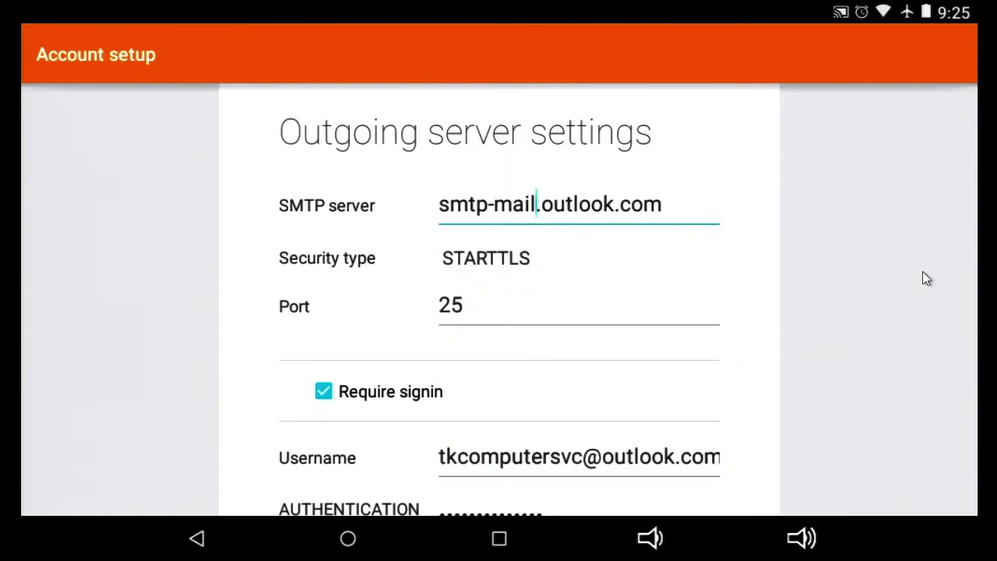
{"action": "key", "text": "Tab"}
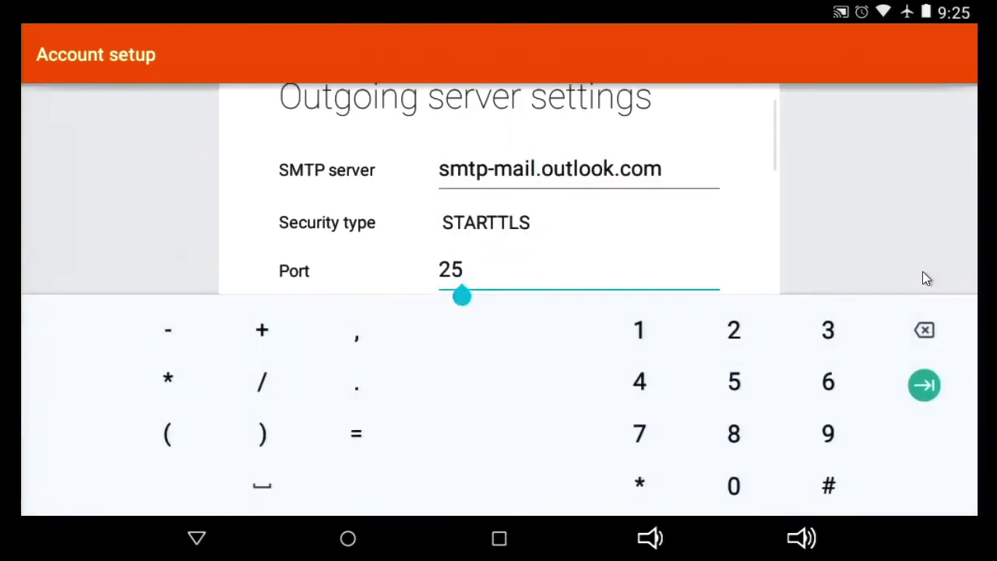
{"action": "key", "text": "BackSpace"}
{"action": "key", "text": "BackSpace"}
{"action": "type", "text": "587"}
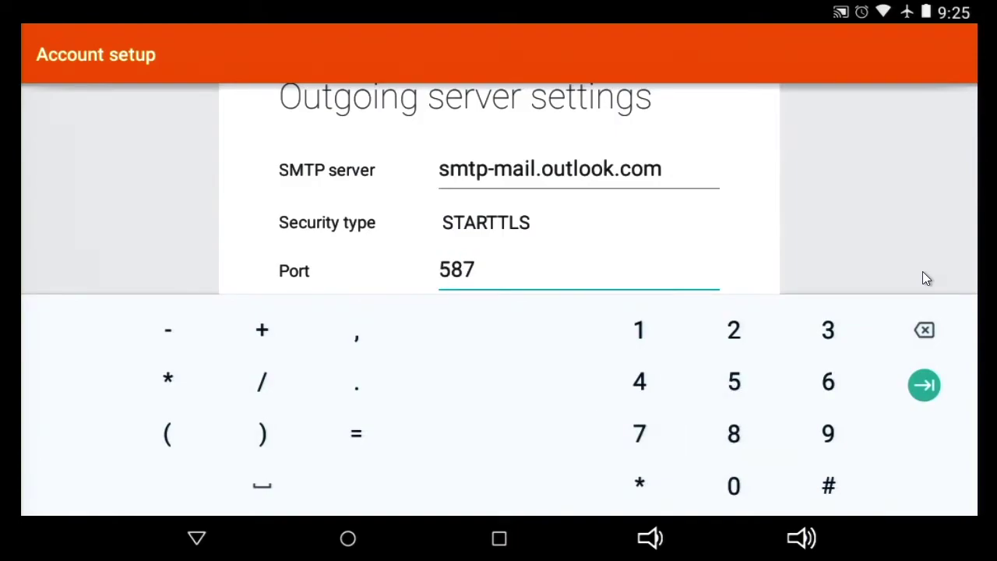
{"action": "key", "text": "Escape"}
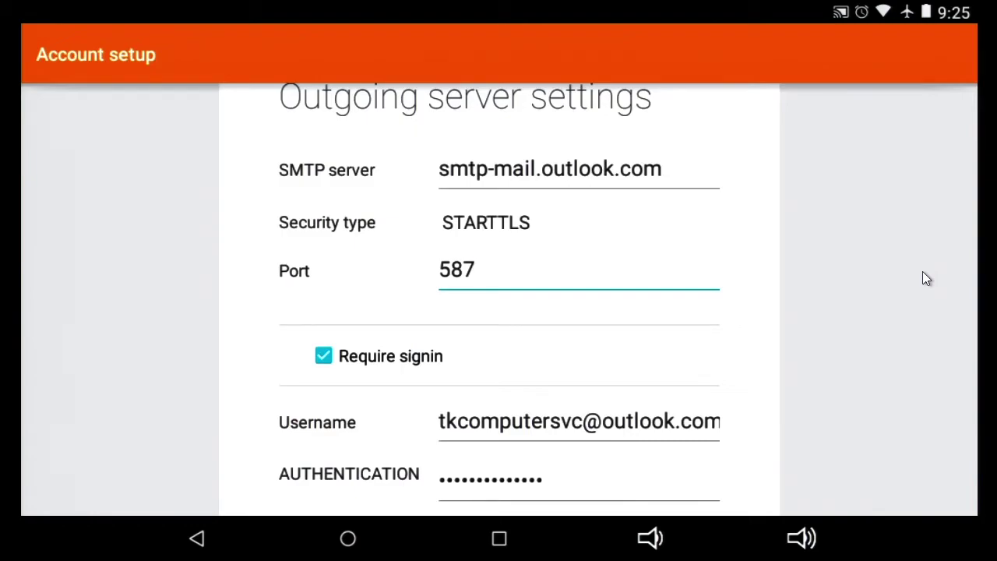
{"action": "scroll", "coordinate": [925, 278], "scroll_direction": "down", "scroll_amount": 3}
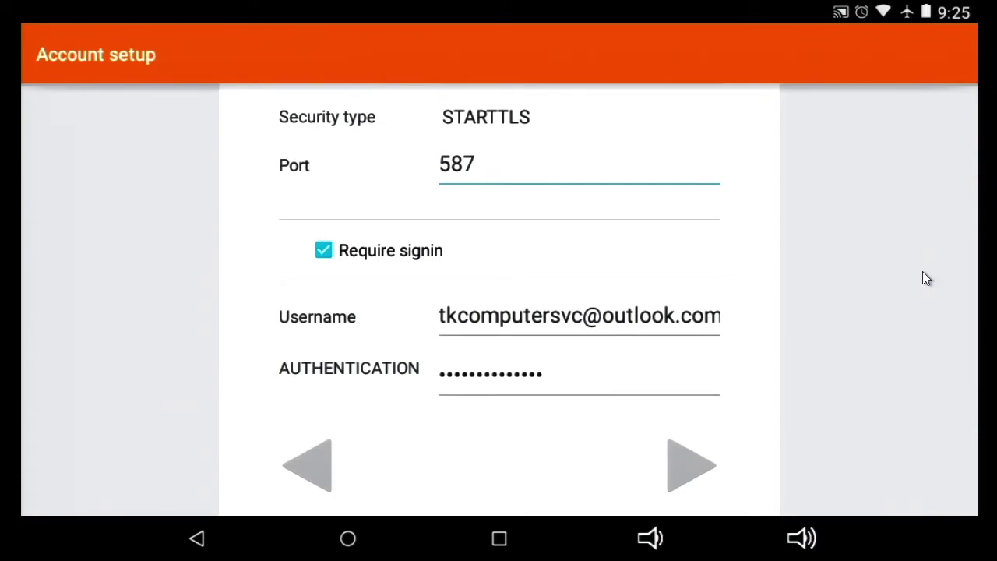
Step: Validate the SMTP settings and accept hourly inbox checking with new-mail notifications
{"action": "key", "text": "Return"}
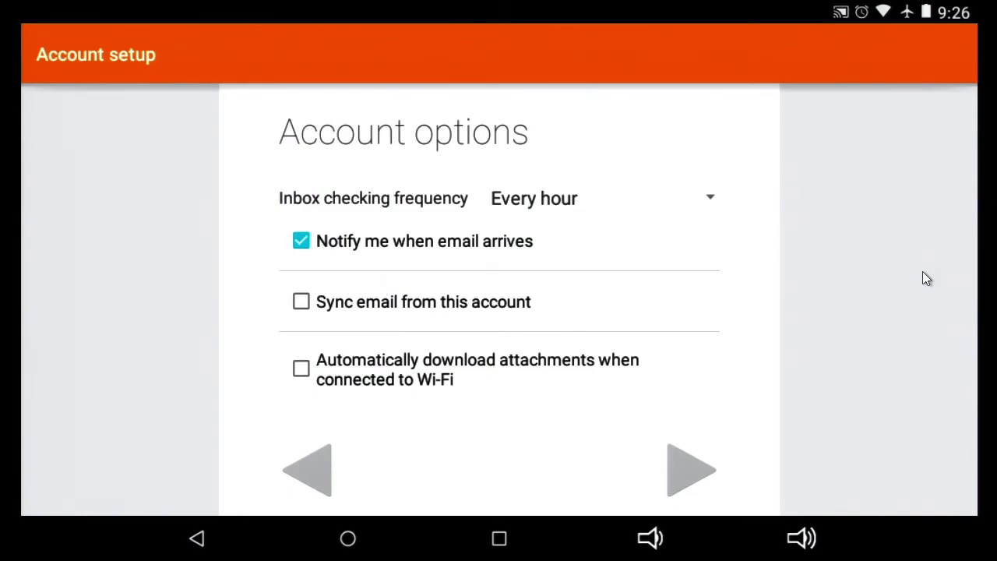
{"action": "key", "text": "Return"}
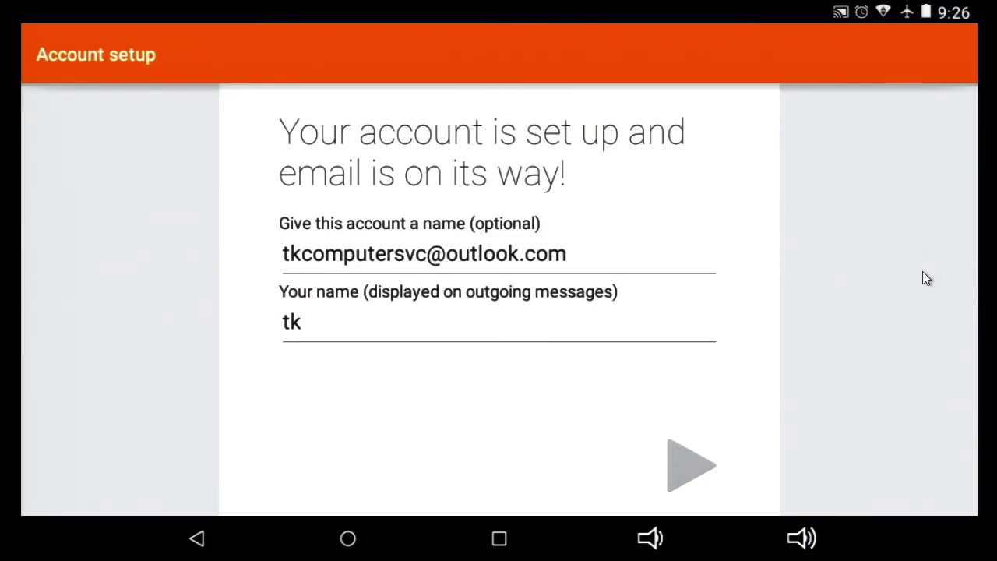
Step: Append ' Computer Service' to the outgoing sender name and finish creating the account
{"action": "left_click", "coordinate": [302, 322]}
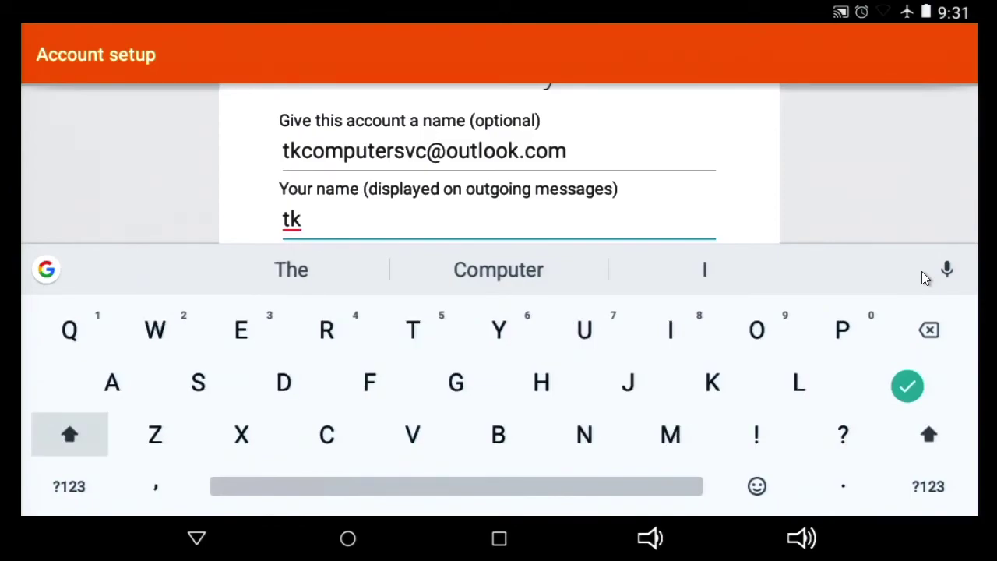
{"action": "type", "text": "C"}
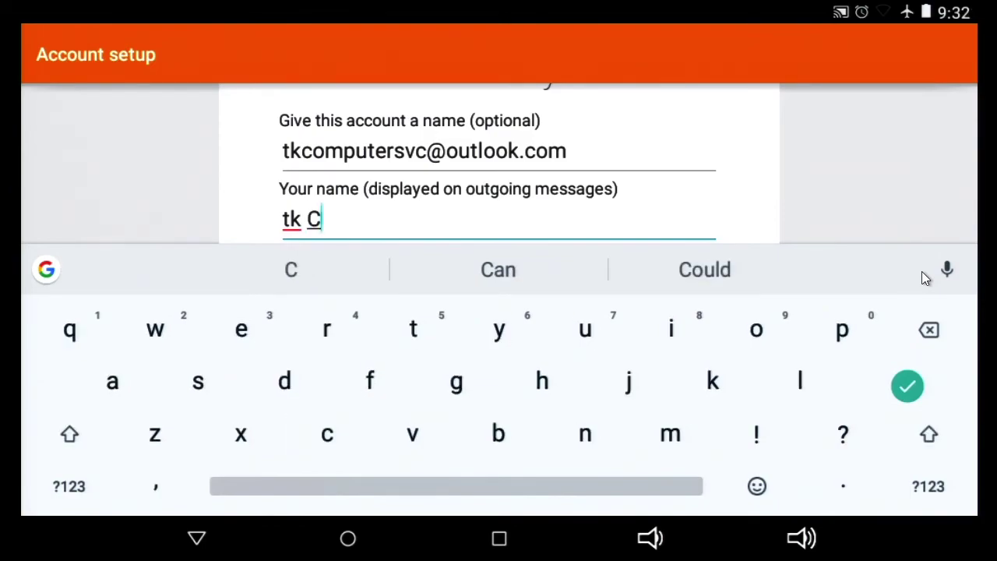
{"action": "type", "text": "omp"}
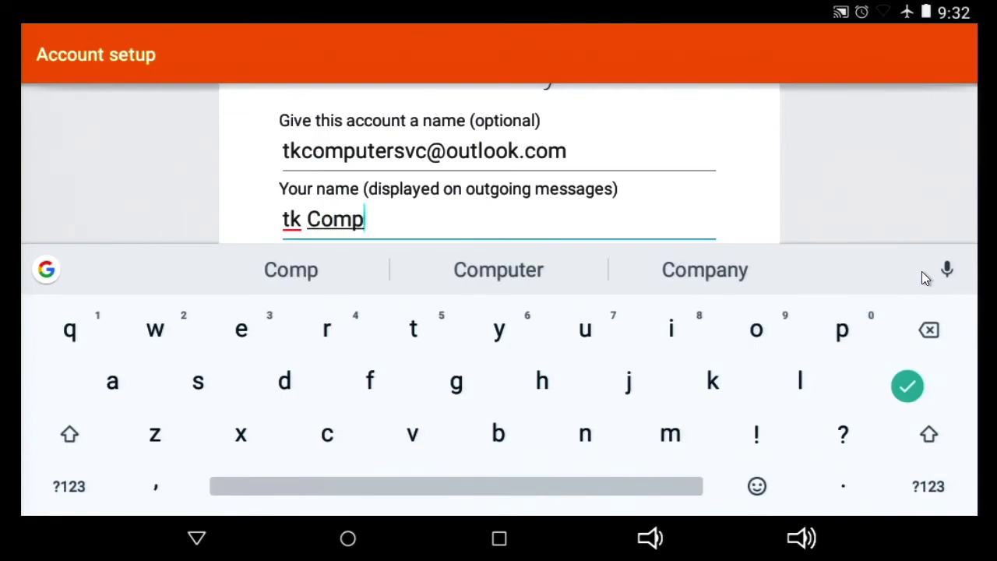
{"action": "type", "text": "uter "}
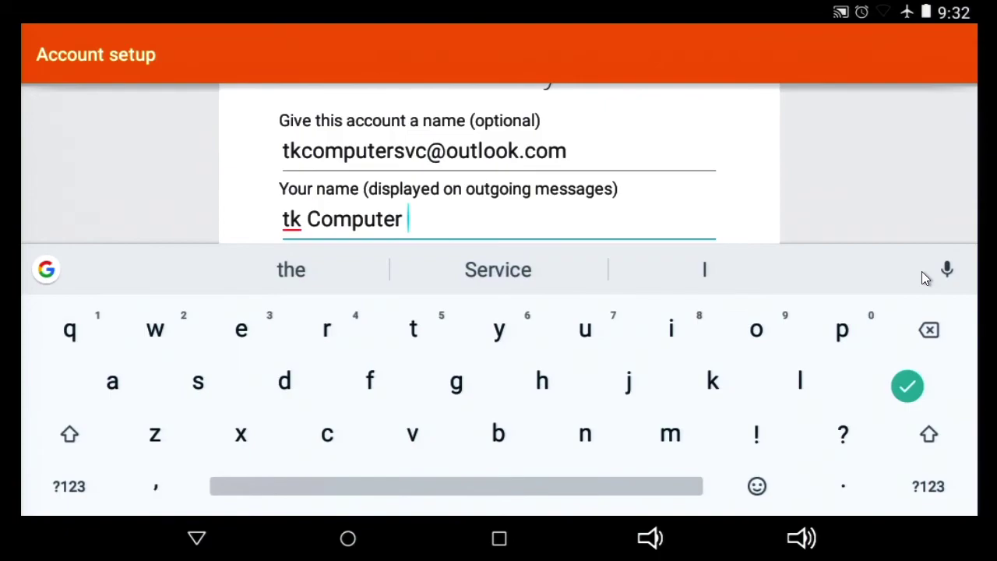
{"action": "type", "text": "Ser"}
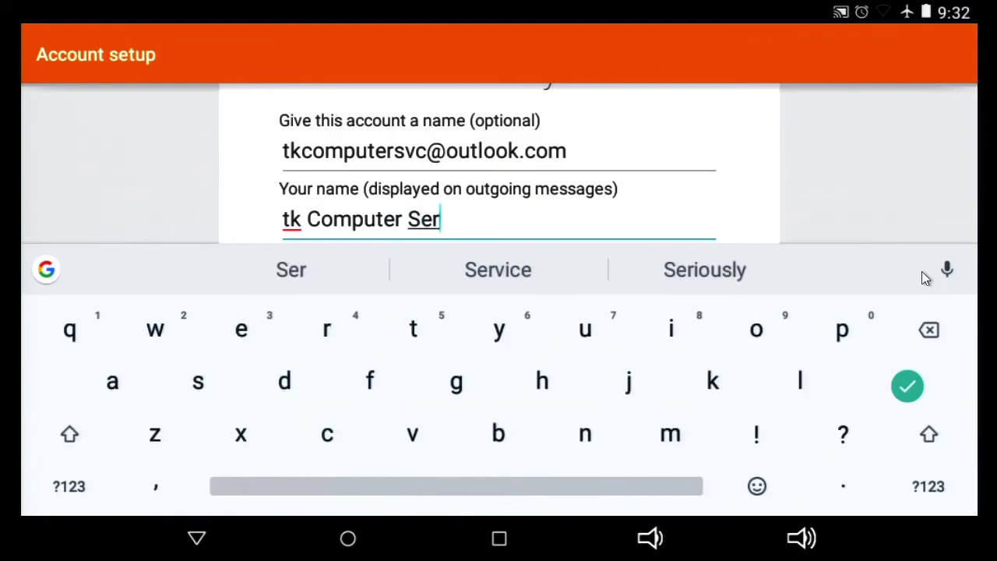
{"action": "type", "text": "vi"}
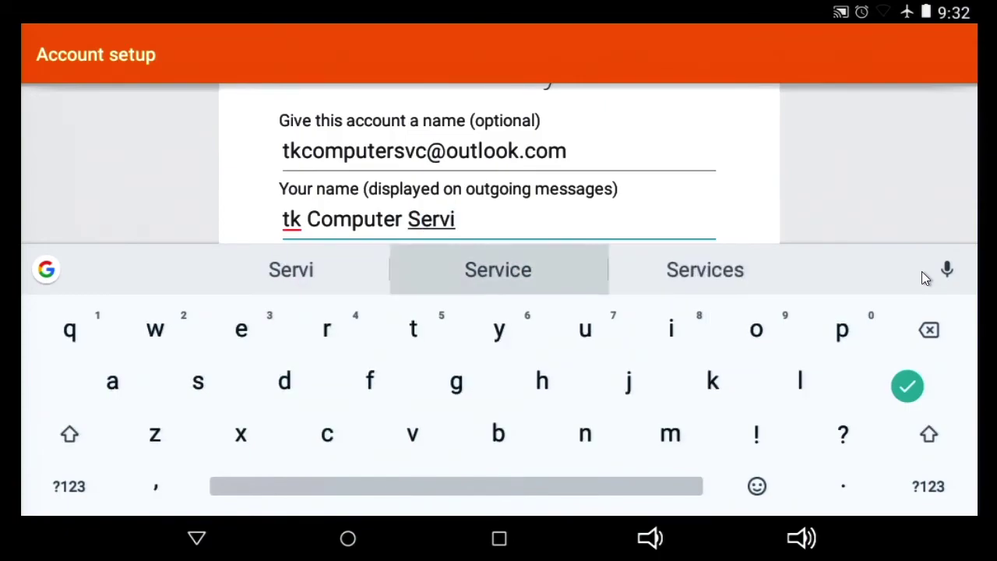
{"action": "left_click", "coordinate": [498, 269]}
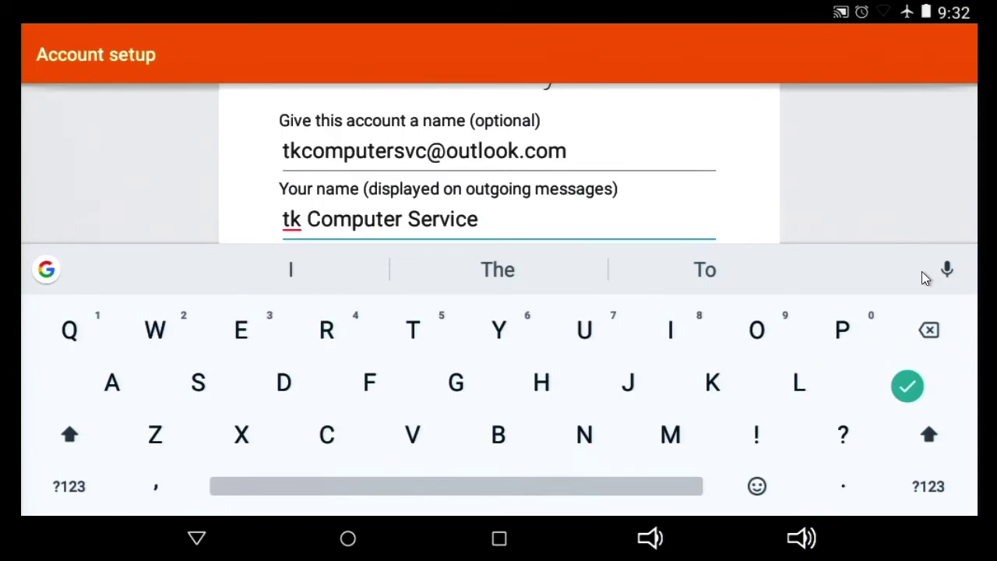
{"action": "key", "text": "Escape"}
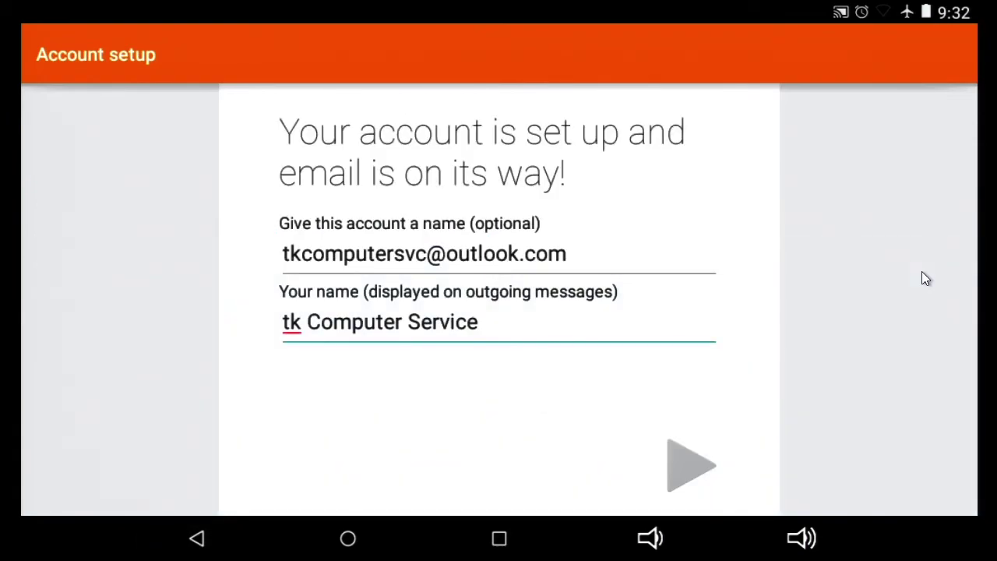
{"action": "key", "text": "Return"}
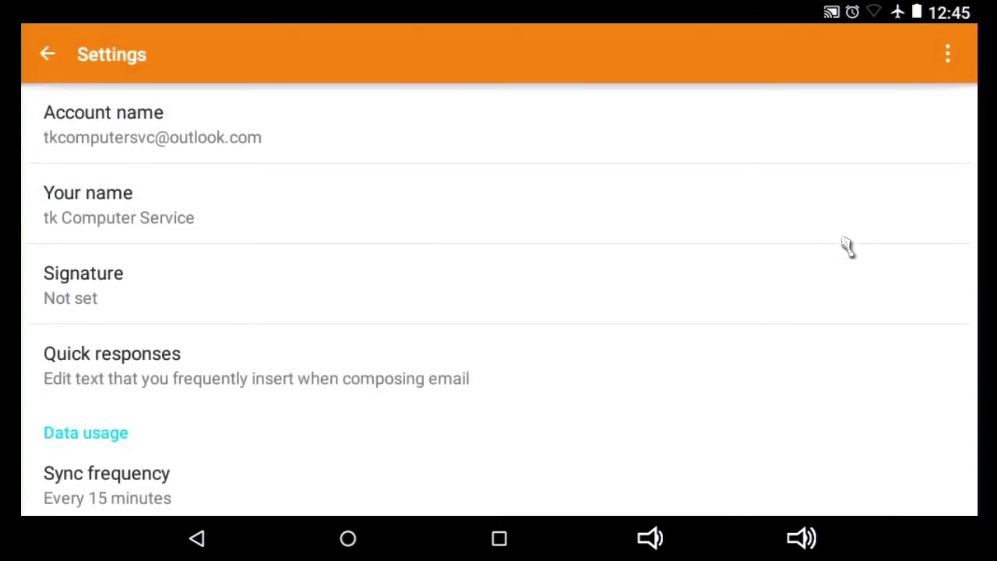
Step: Scroll the new account's settings down to Server settings, then return to the Settings list
{"action": "scroll", "coordinate": [848, 246], "scroll_direction": "down", "scroll_amount": 5}
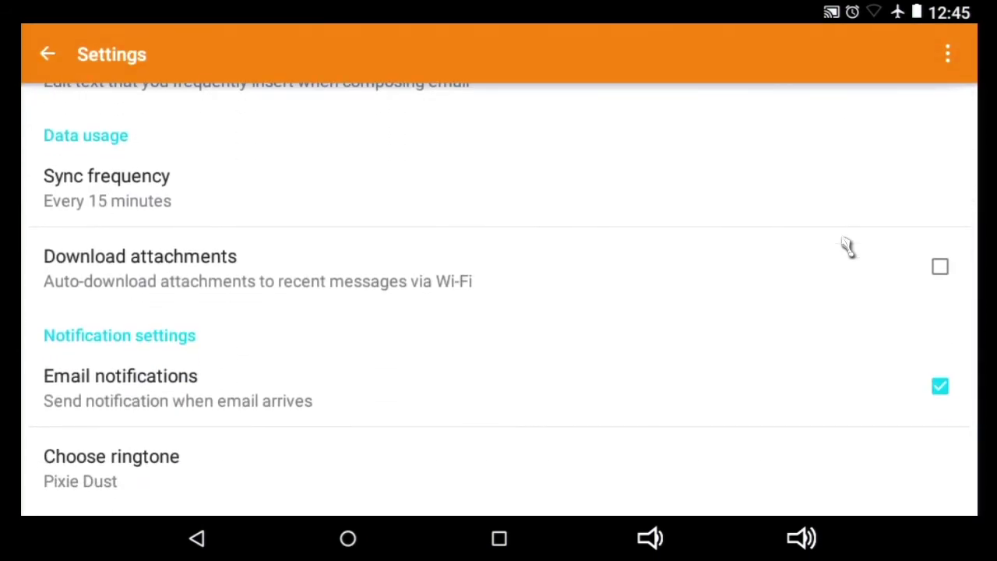
{"action": "scroll", "coordinate": [848, 246], "scroll_direction": "down", "scroll_amount": 3}
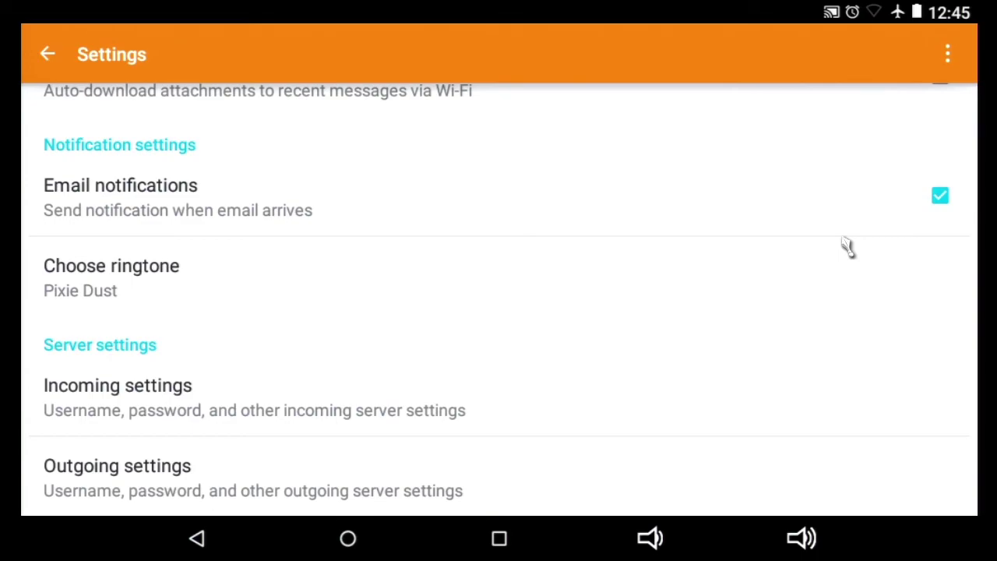
{"action": "key", "text": "Escape"}
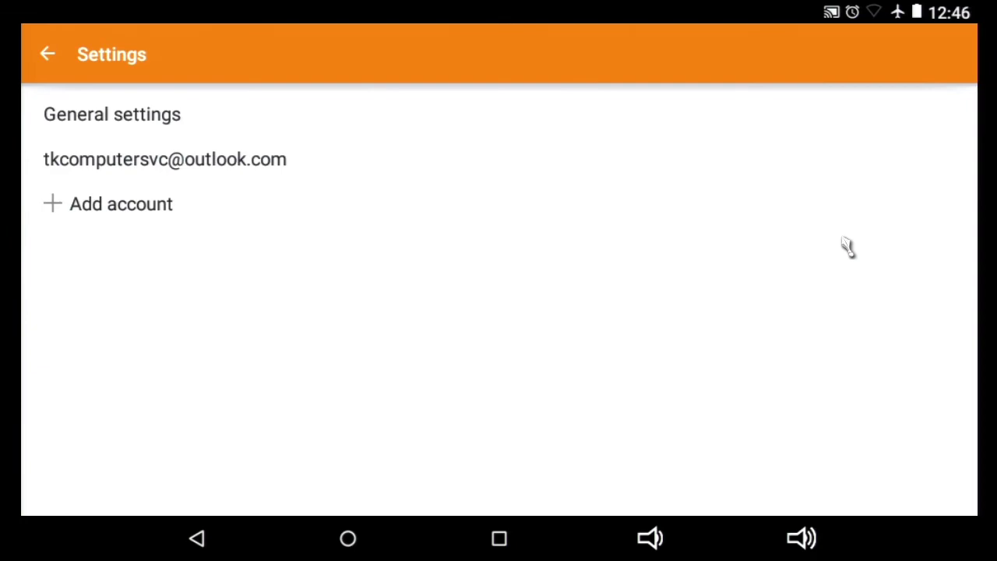
Step: In device Settings, open Accounts and then the IMAP entry listing the outlook.com account
{"action": "key", "text": "alt+Tab"}
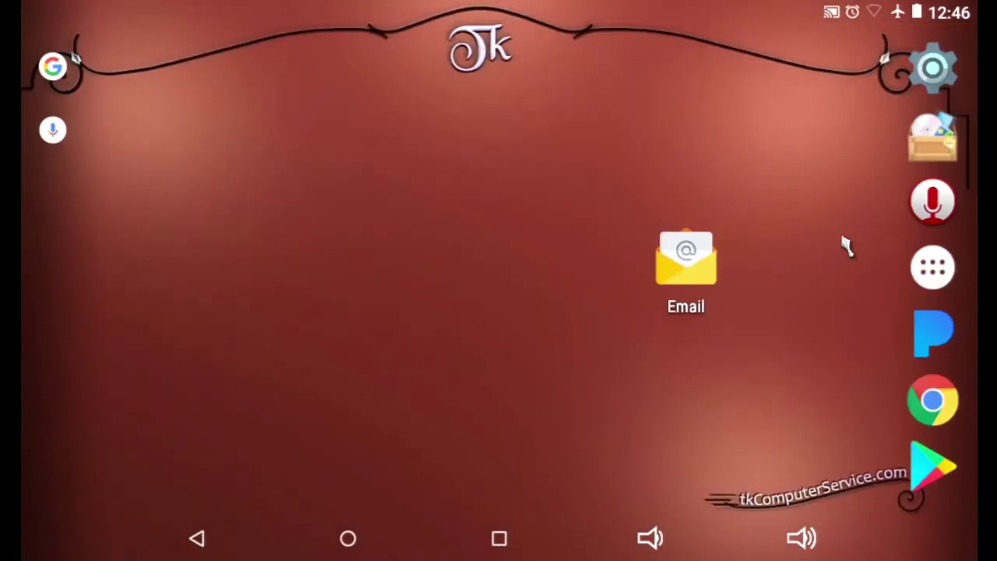
{"action": "left_click", "coordinate": [933, 68]}
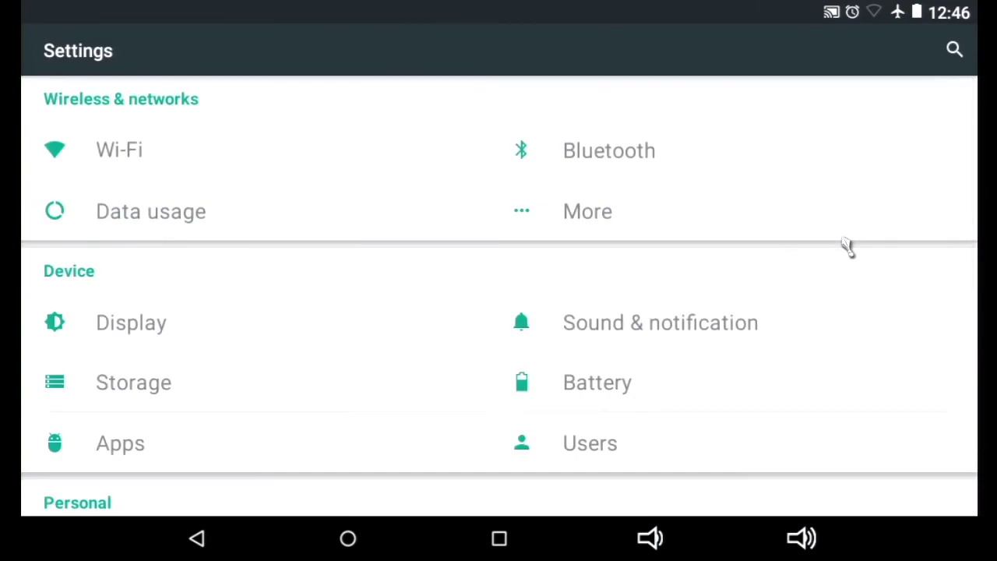
{"action": "scroll", "coordinate": [847, 246], "scroll_direction": "down", "scroll_amount": 5}
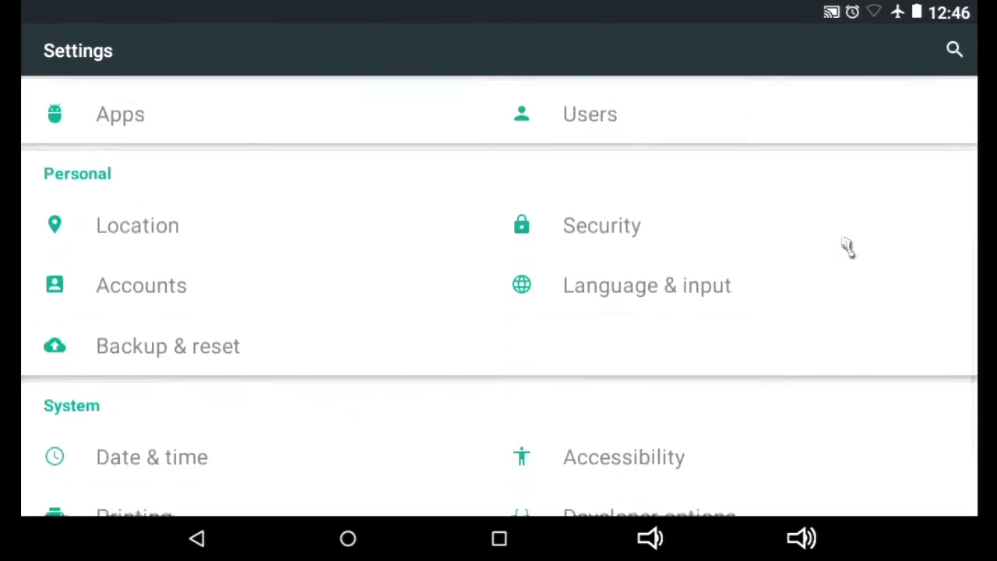
{"action": "key", "text": "Return"}
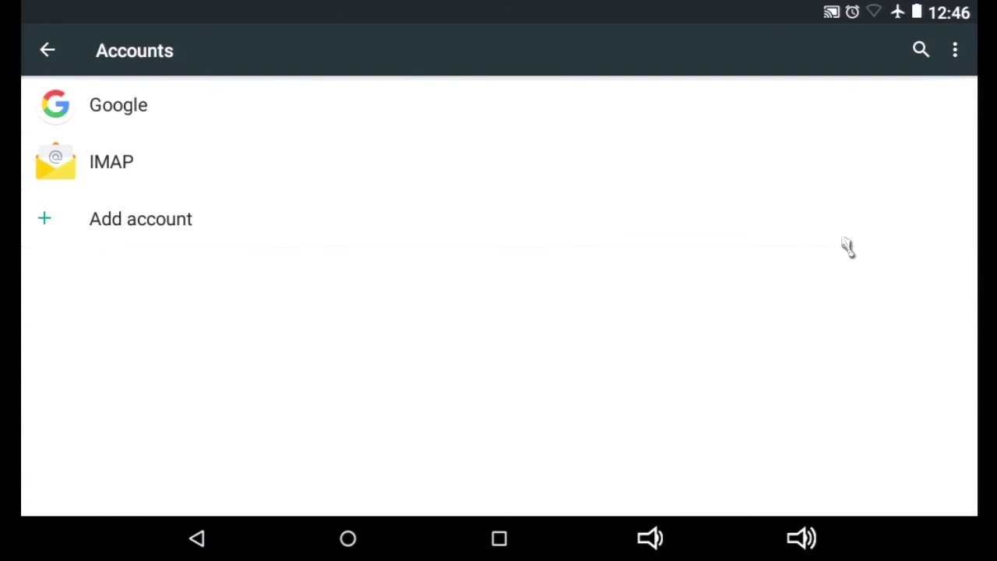
{"action": "key", "text": "Down"}
{"action": "key", "text": "Down"}
{"action": "key", "text": "Return"}
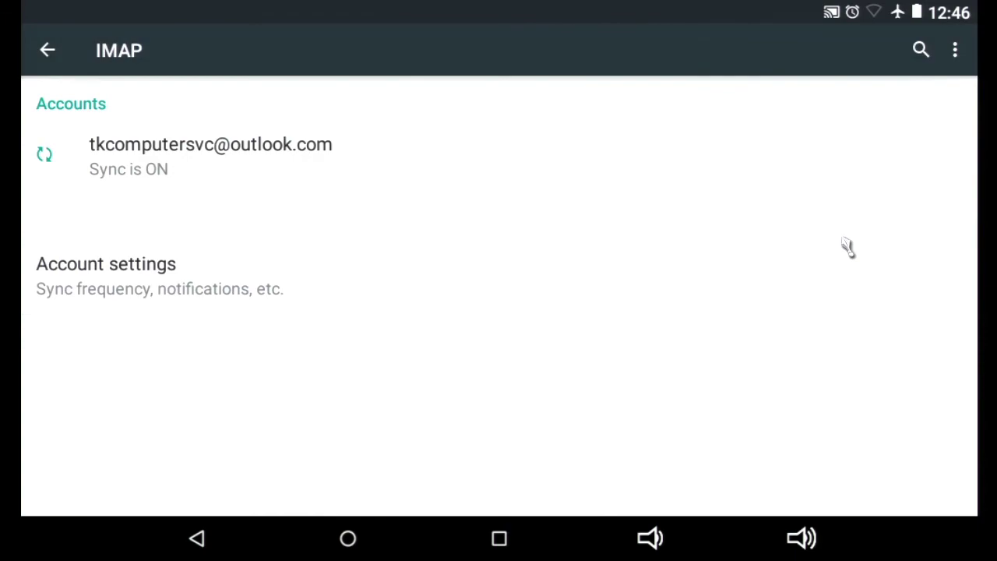
Step: View the Outlook account's sync page and Remove account option without removing, then return home
{"action": "key", "text": "Menu"}
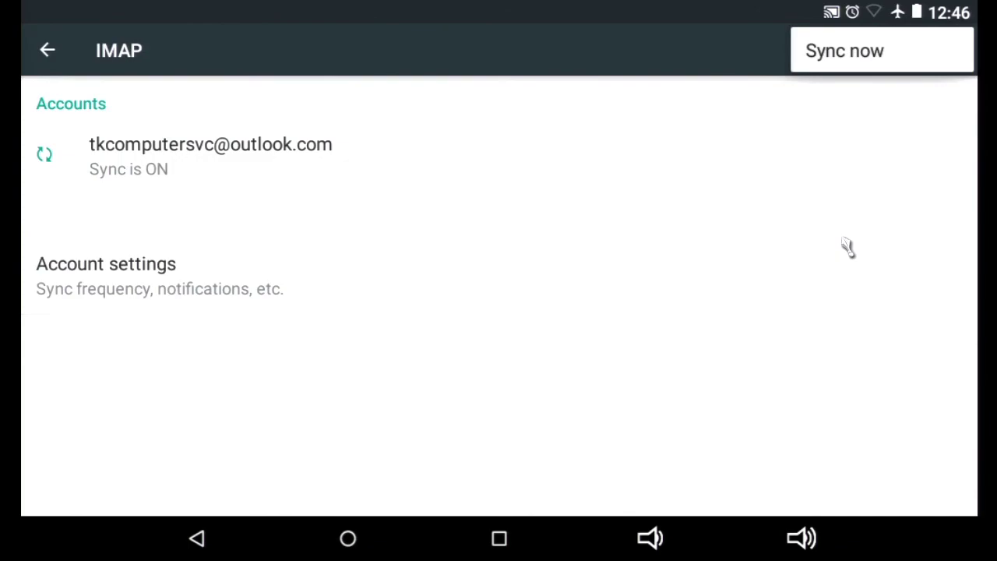
{"action": "key", "text": "Escape"}
{"action": "key", "text": "Return"}
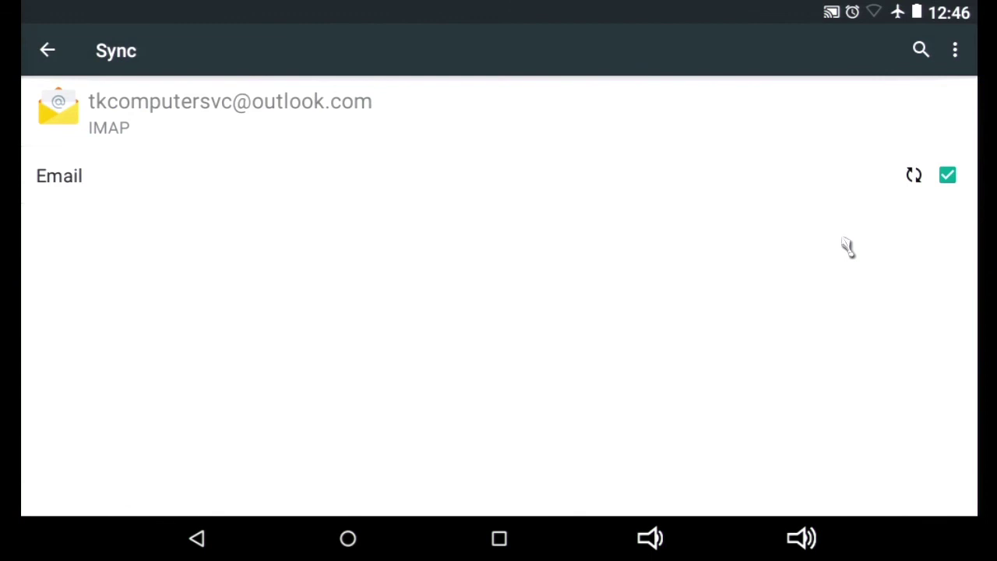
{"action": "key", "text": "Menu"}
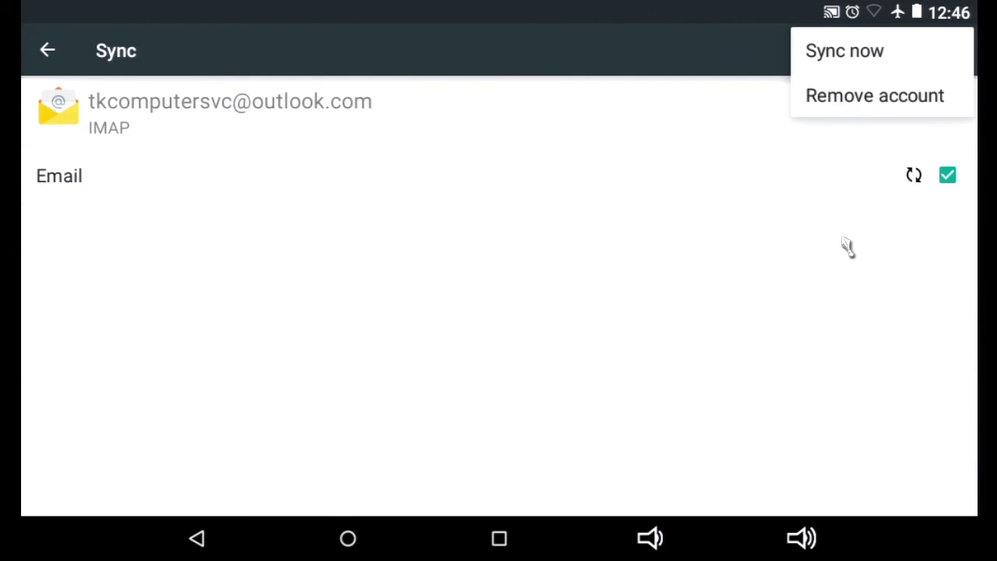
{"action": "key", "text": "Escape"}
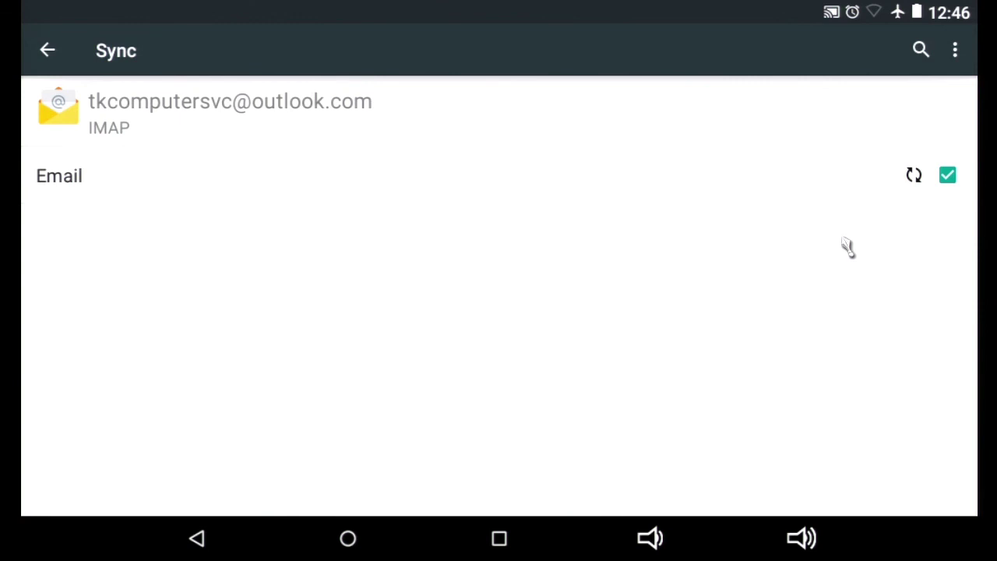
{"action": "key", "text": "alt+Tab"}
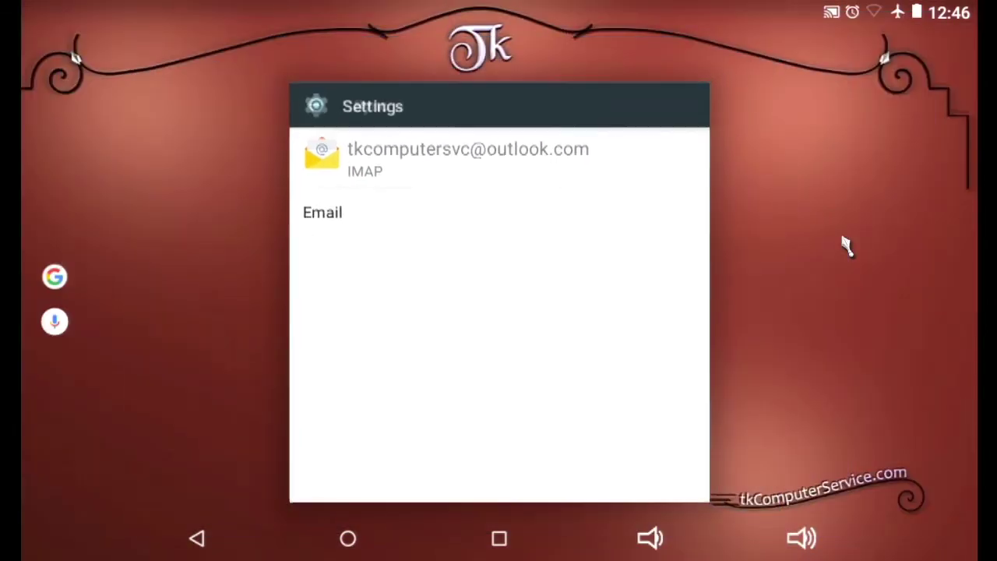
{"action": "key", "text": "Escape"}
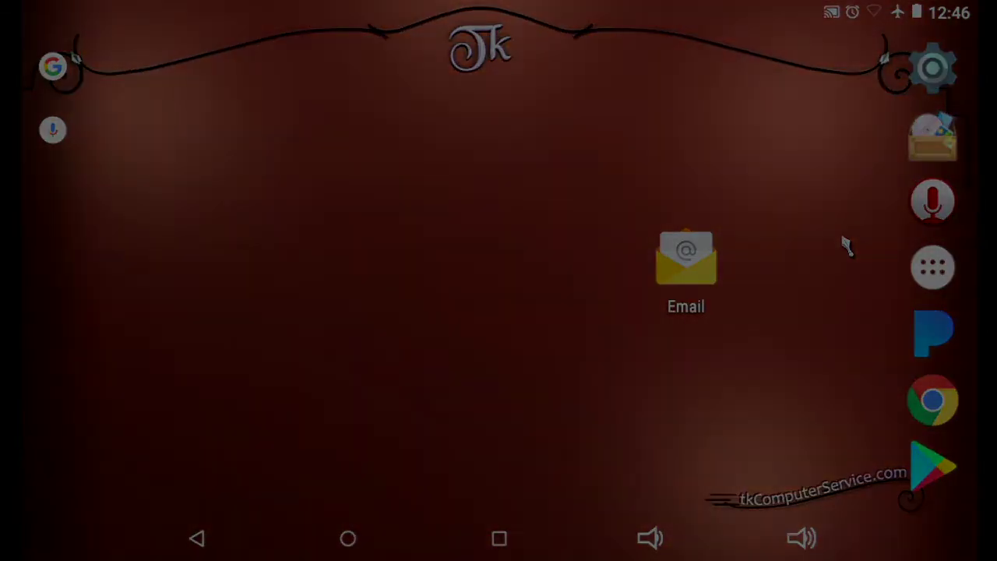